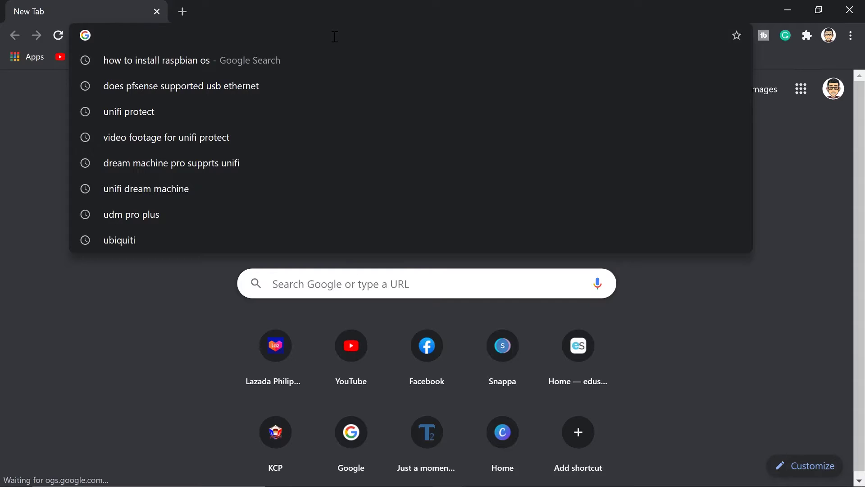
# Step: Go to raspberrypi.org and open its Downloads page
pyautogui.write('rasp')
pyautogui.press('Return')
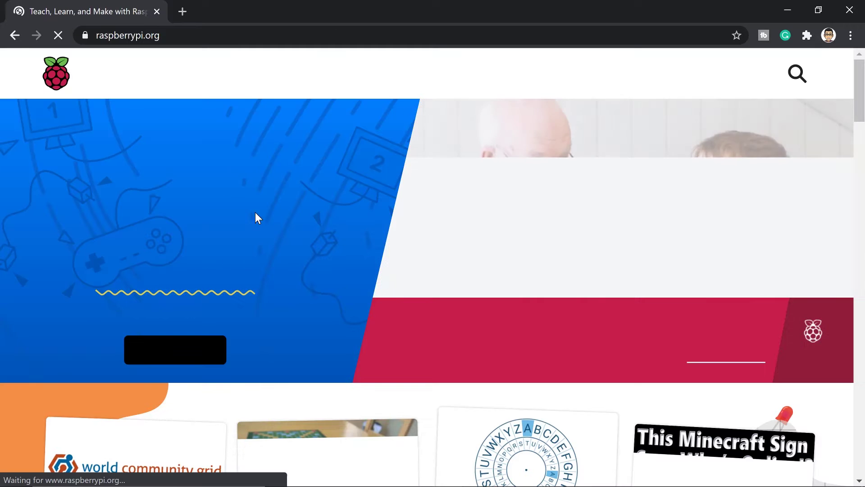
pyautogui.scroll(-1, 261, 215)
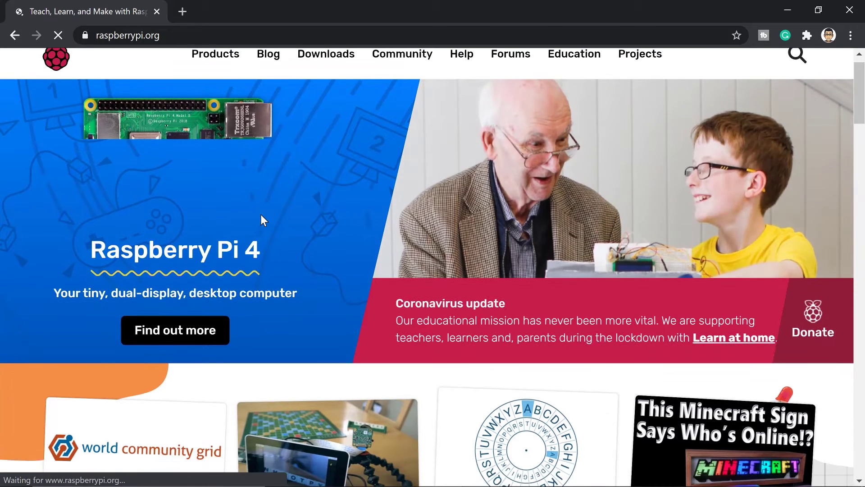
pyautogui.click(342, 57)
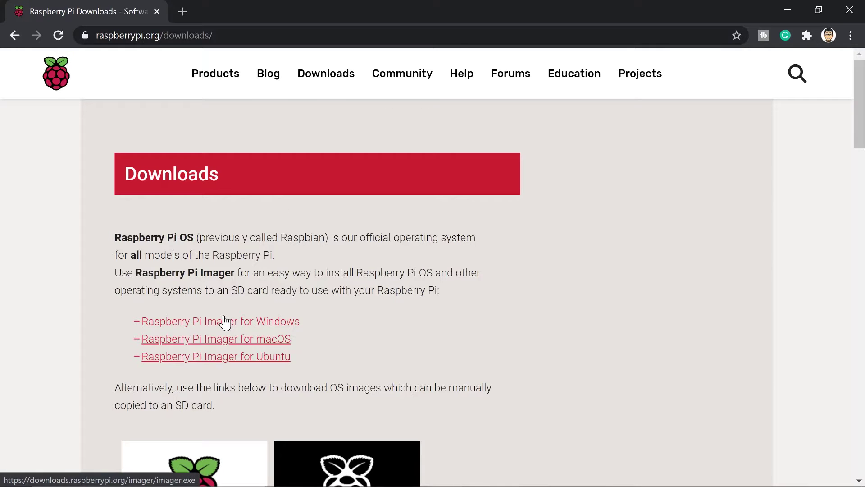
# Step: Download imager.exe for Windows, then scroll down to the Raspberry Pi OS and NOOBS image cards
pyautogui.scroll(-1, 226, 322)
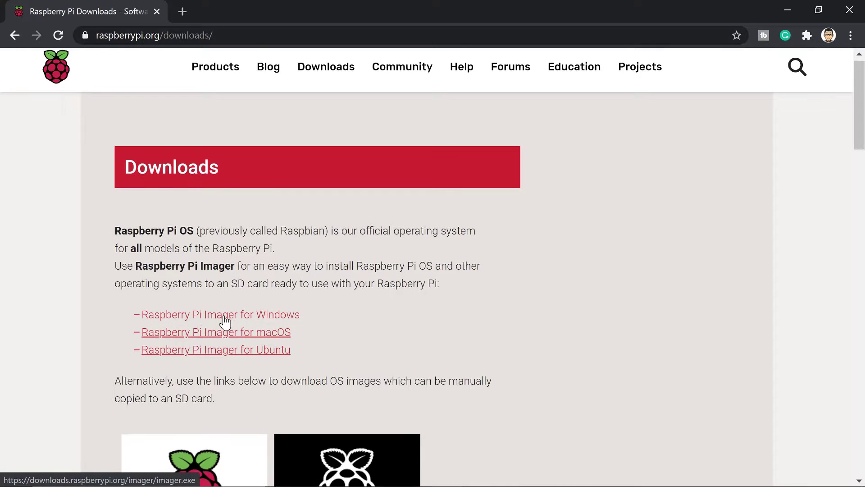
pyautogui.click(248, 318)
pyautogui.scroll(-2, 381, 315)
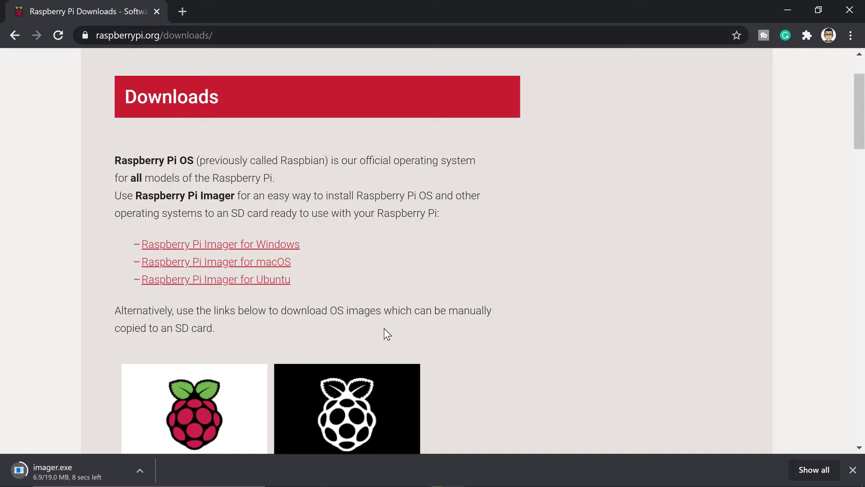
pyautogui.scroll(-3, 384, 329)
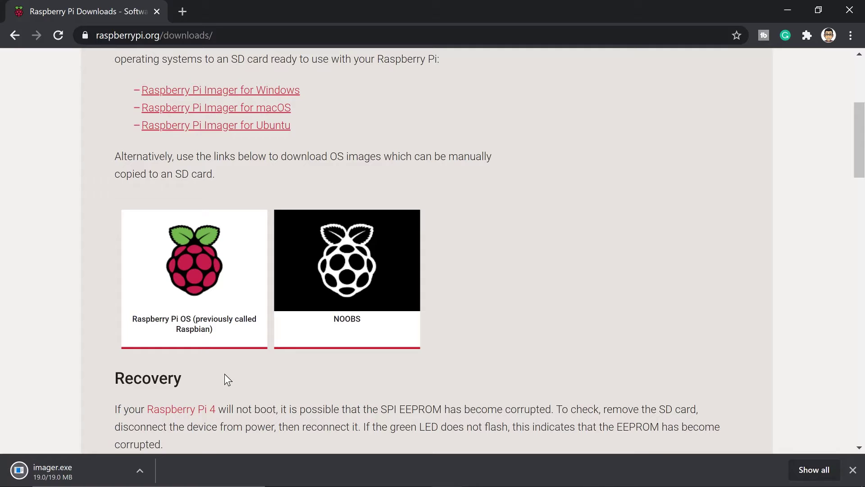
# Step: Download the Raspberry Pi OS ZIP with desktop and recommended software, then search Windows for 'imager'
pyautogui.click(204, 304)
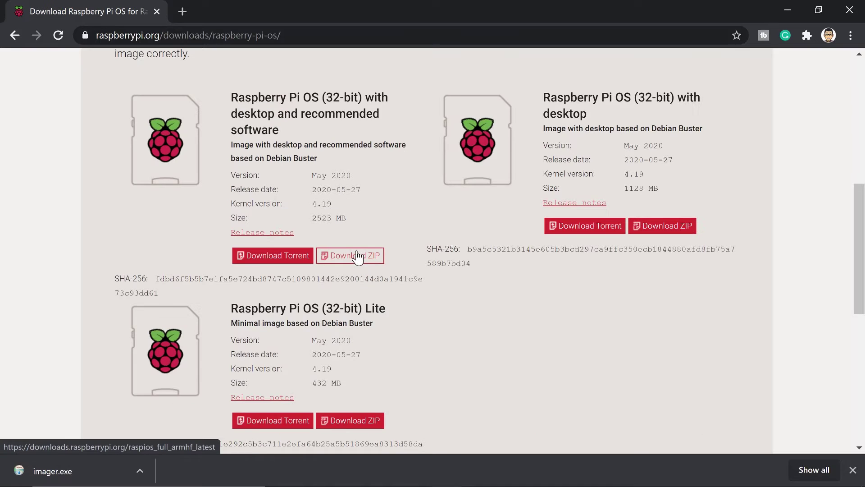
pyautogui.click(358, 257)
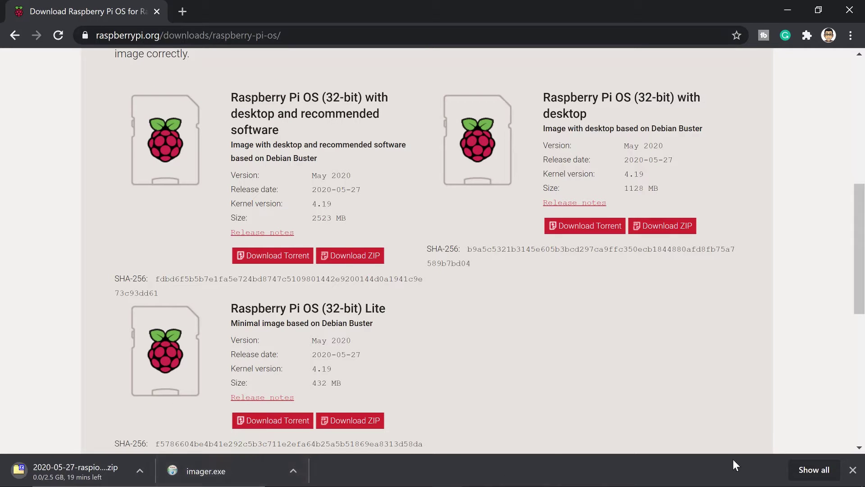
pyautogui.click(820, 473)
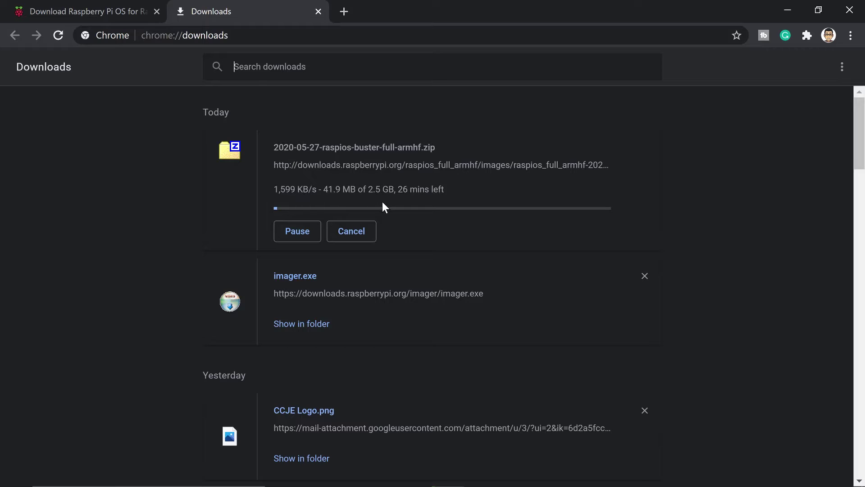
pyautogui.moveTo(675, 484)
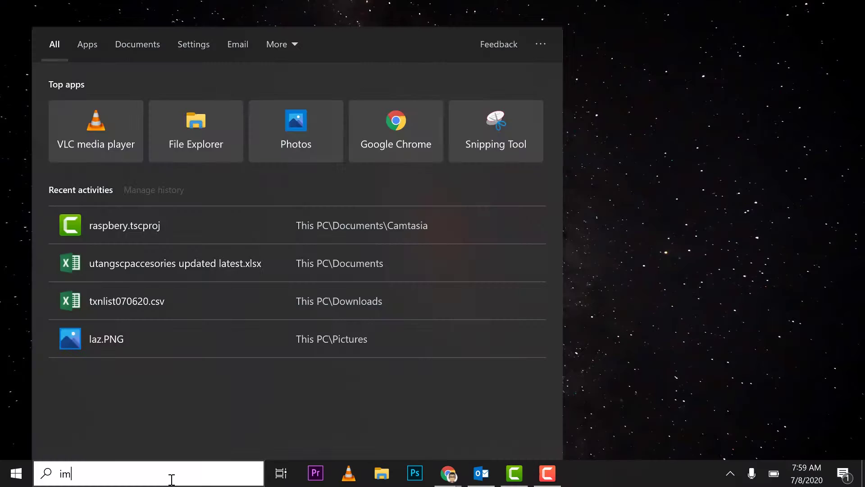
pyautogui.write('ager')
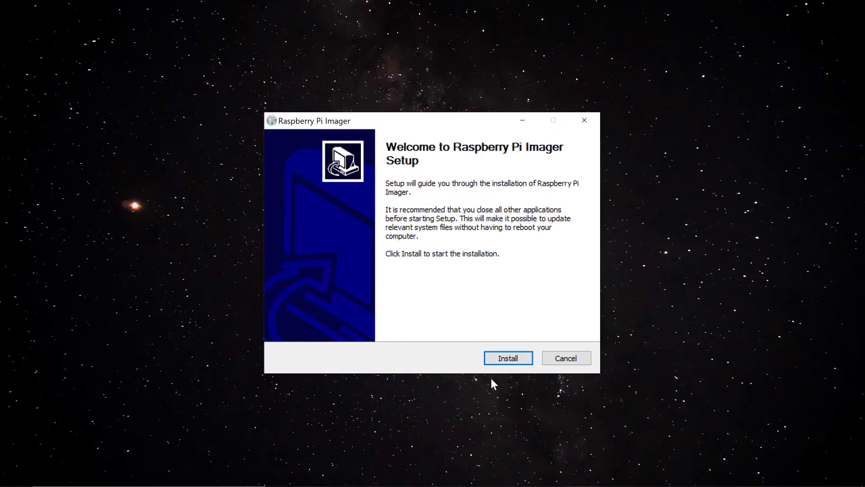
# Step: Install Raspberry Pi Imager from the setup window so Imager v1.3 launches
pyautogui.click(510, 357)
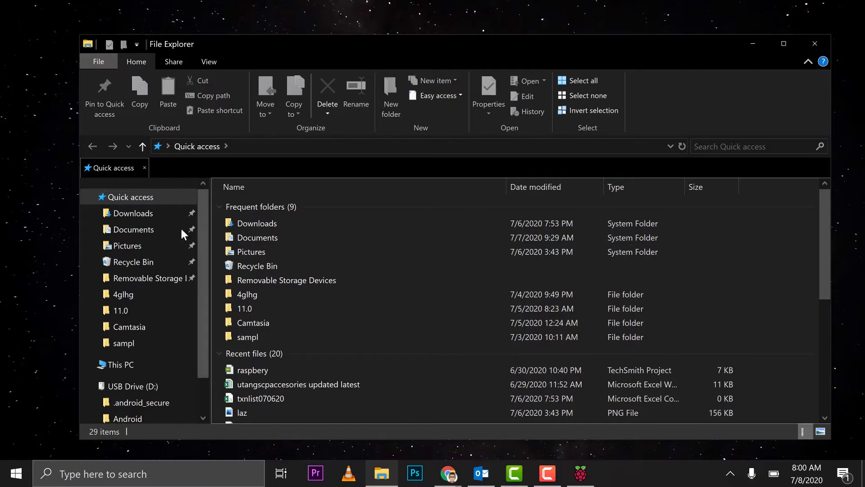
# Step: Extract the raspios zip in Downloads with WinRAR's 'Extract Here'
pyautogui.click(174, 229)
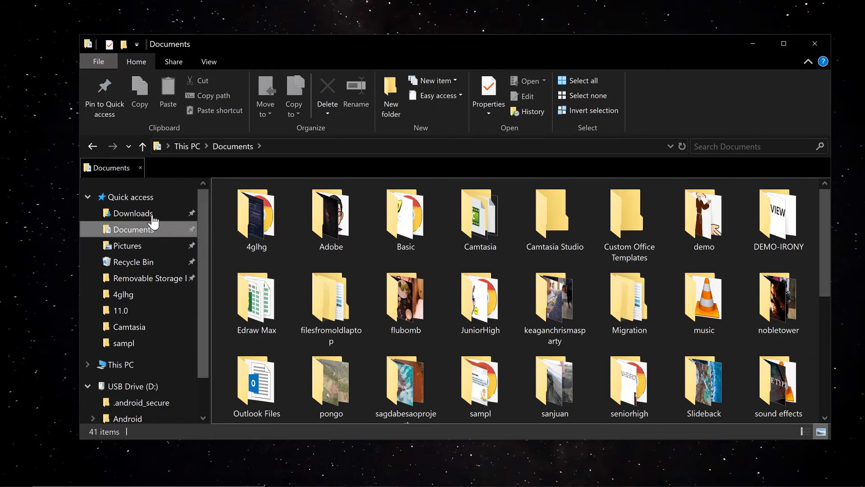
pyautogui.click(147, 220)
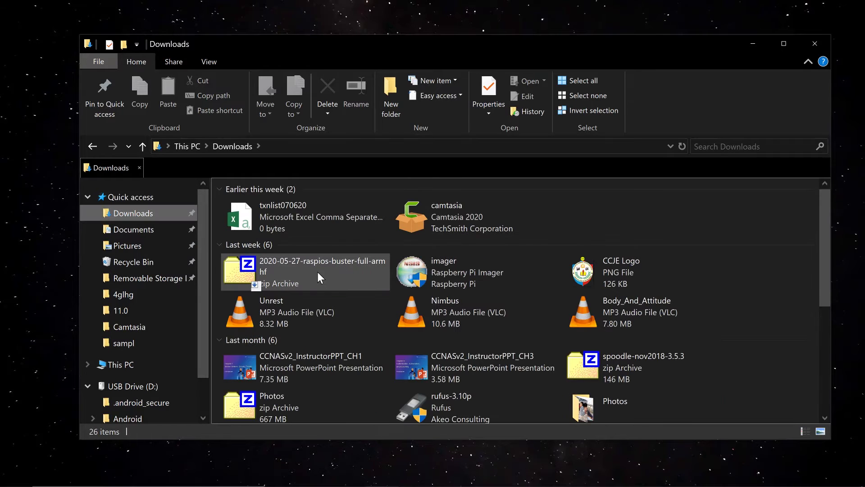
pyautogui.moveTo(335, 284)
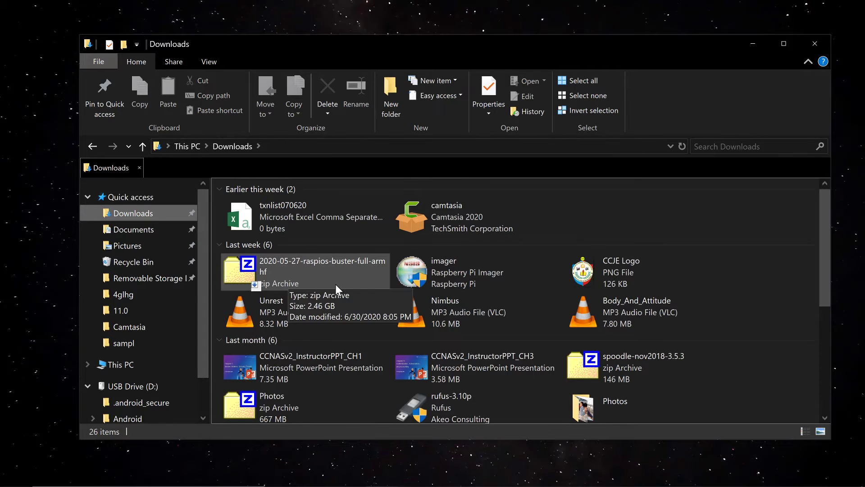
pyautogui.rightClick(290, 274)
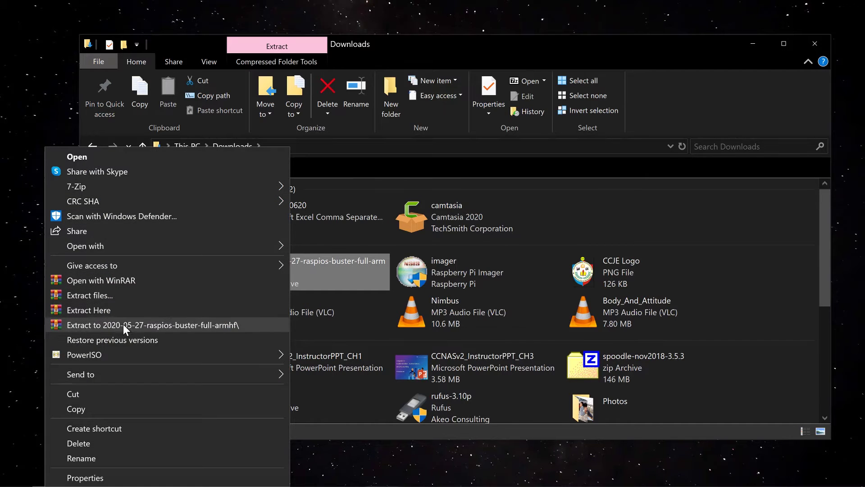
pyautogui.click(112, 310)
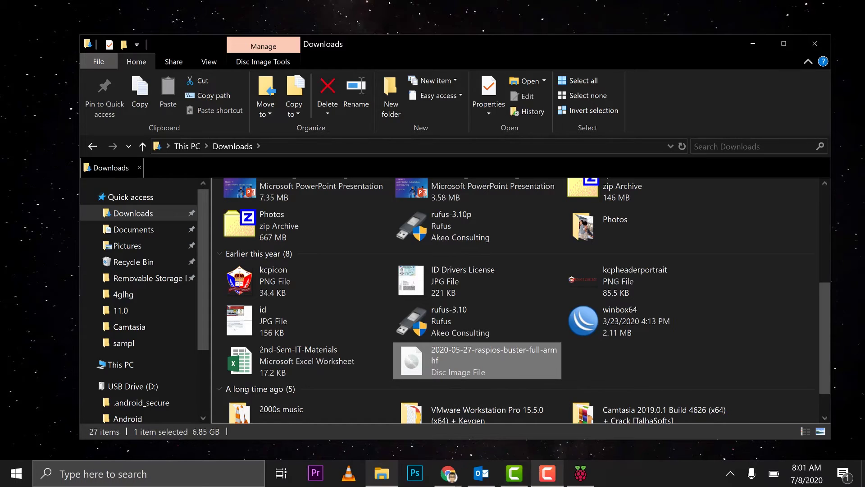
# Step: Choose the custom 2020-05-27-raspios-buster-full-armhf.img image and the 15.9 GB USB storage device
pyautogui.click(582, 485)
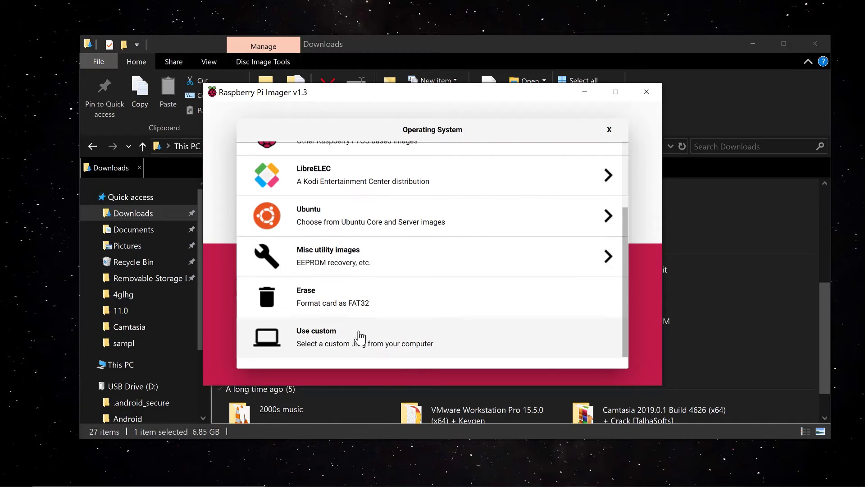
pyautogui.click(636, 303)
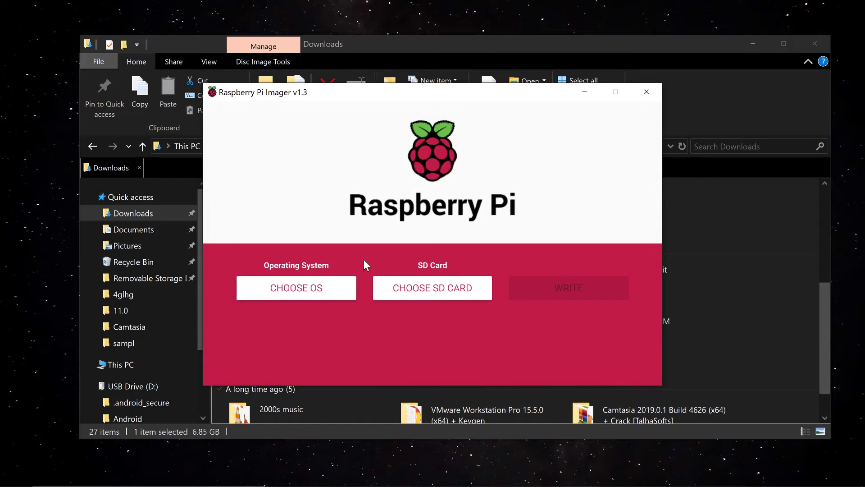
pyautogui.click(301, 290)
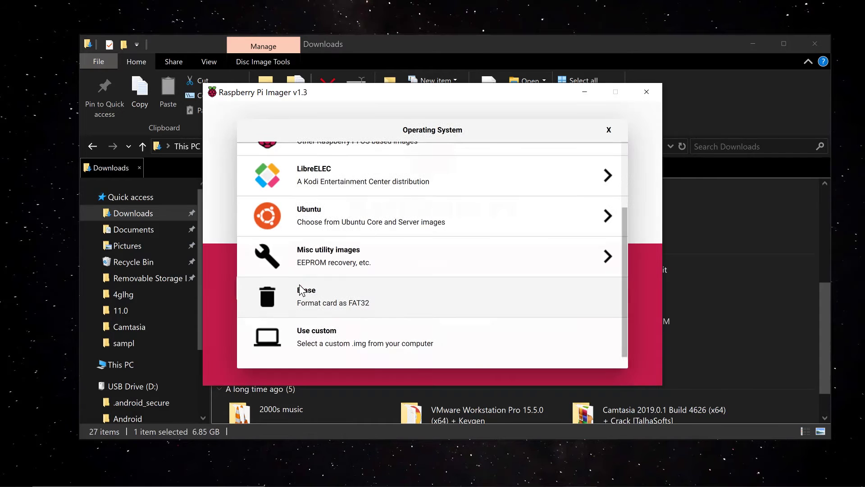
pyautogui.click(302, 337)
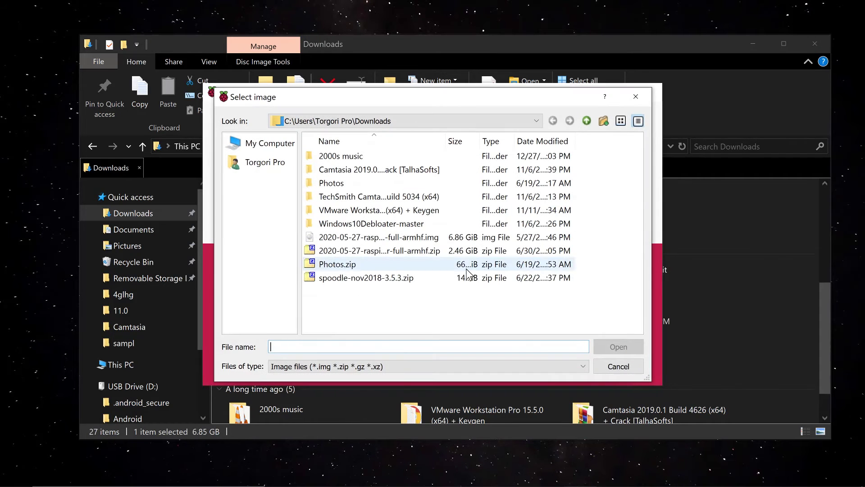
pyautogui.click(391, 239)
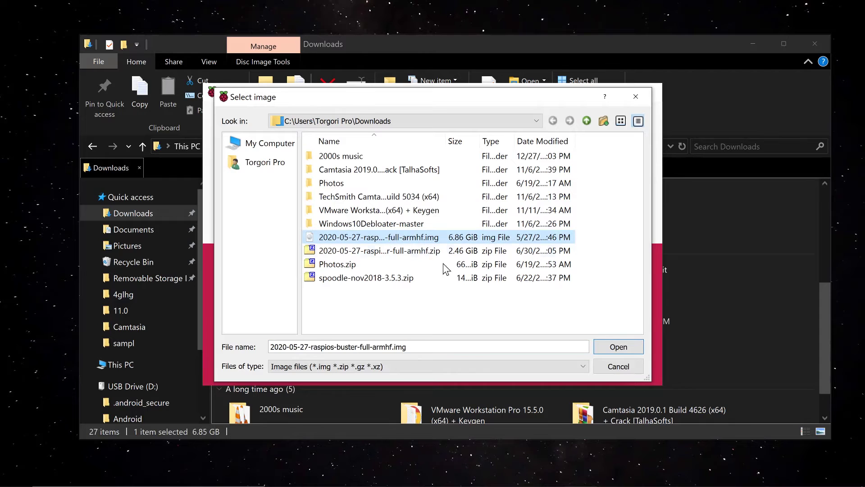
pyautogui.click(609, 348)
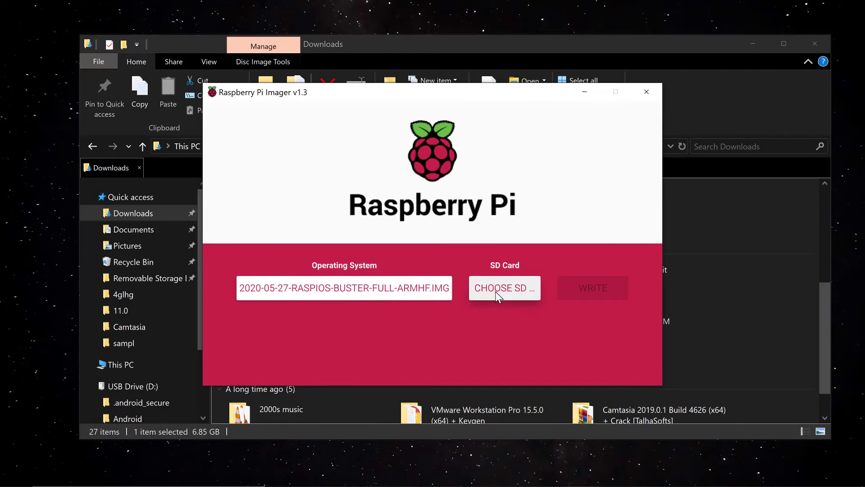
pyautogui.click(496, 291)
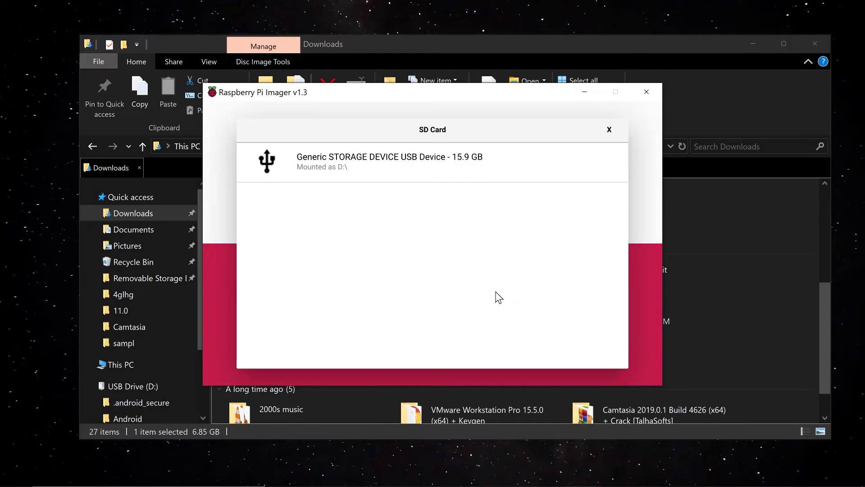
pyautogui.click(377, 176)
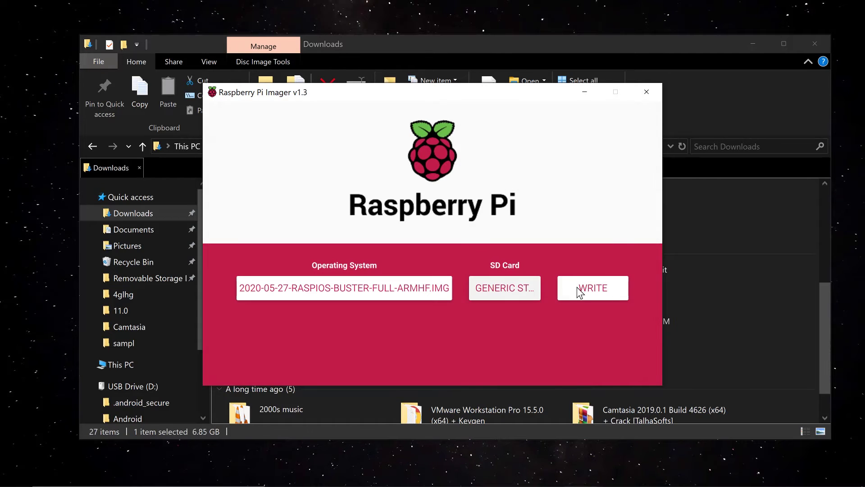
# Step: Start writing the image to the card and minimize File Explorer while it runs
pyautogui.click(600, 290)
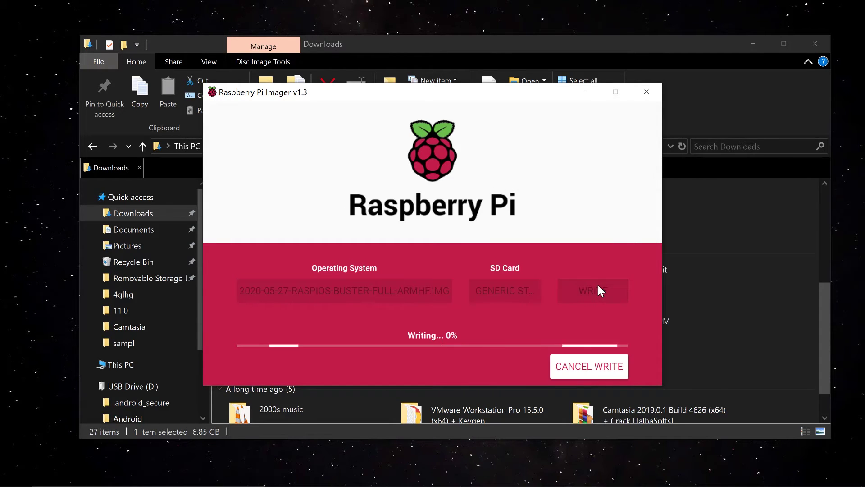
pyautogui.click(754, 44)
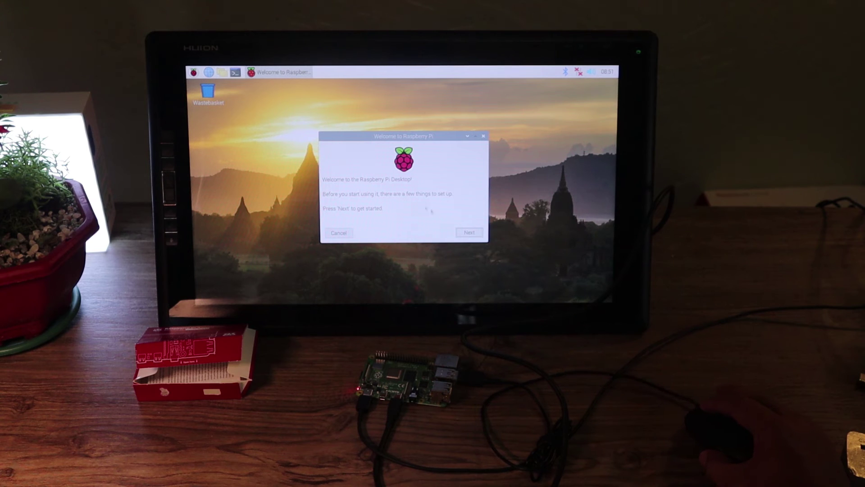
# Step: Choose United States as the country in the welcome setup, close it, and open the raspberry menu
pyautogui.click(470, 234)
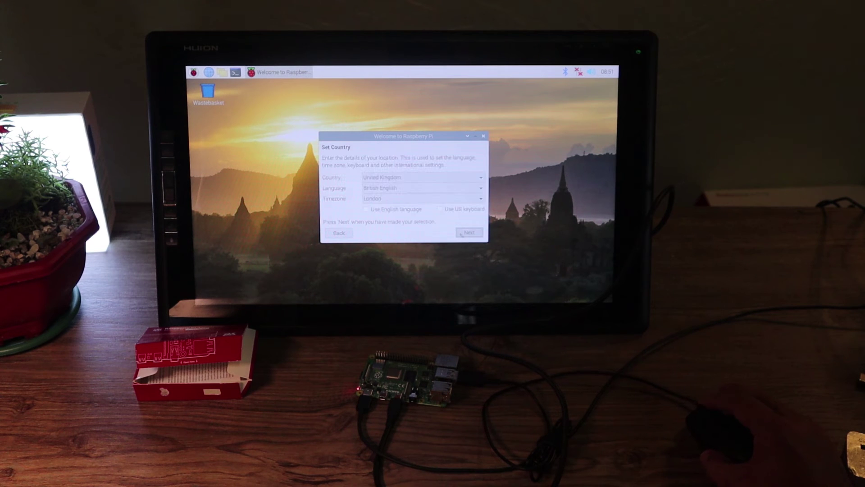
pyautogui.click(386, 179)
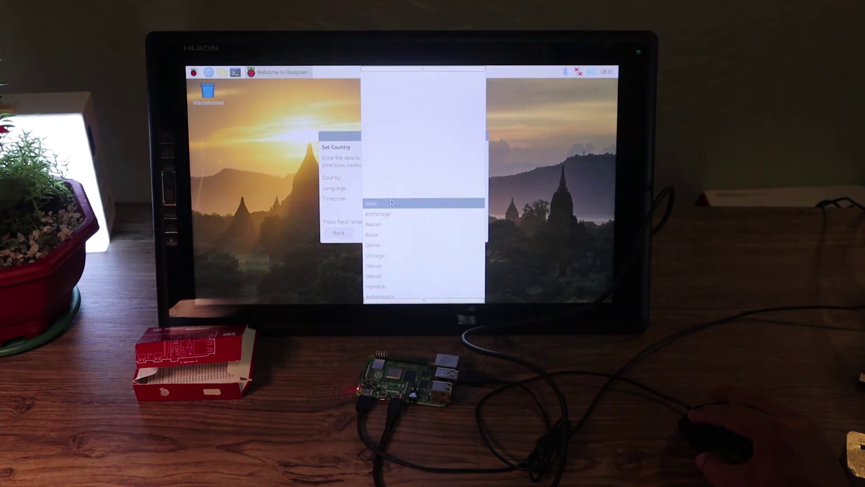
pyautogui.click(410, 196)
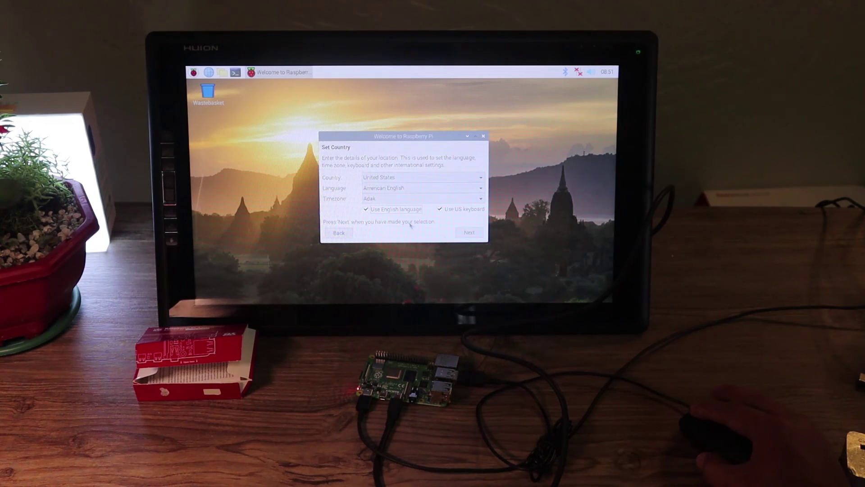
pyautogui.click(476, 234)
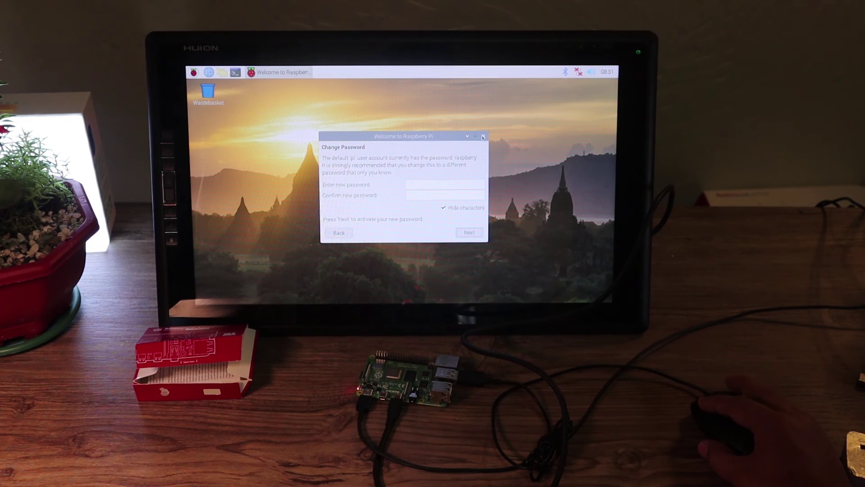
pyautogui.click(483, 137)
pyautogui.click(194, 73)
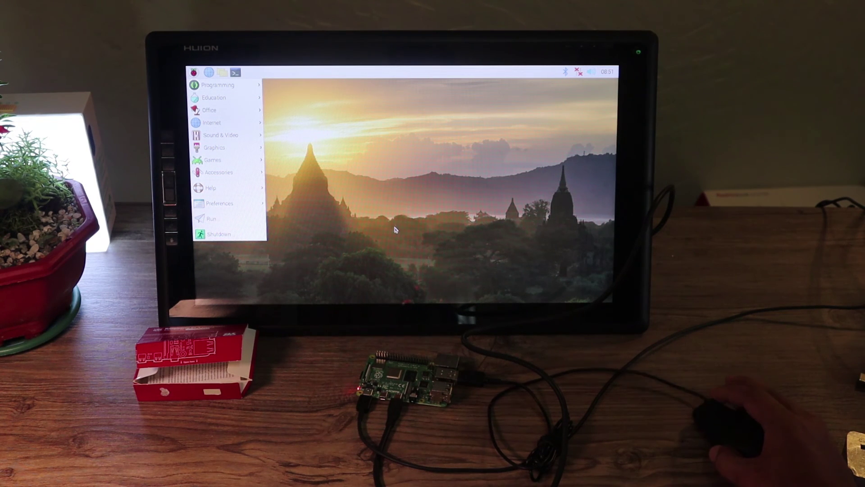
# Step: Dismiss the open applications menu with a click on an empty spot of the desktop
pyautogui.click(370, 199)
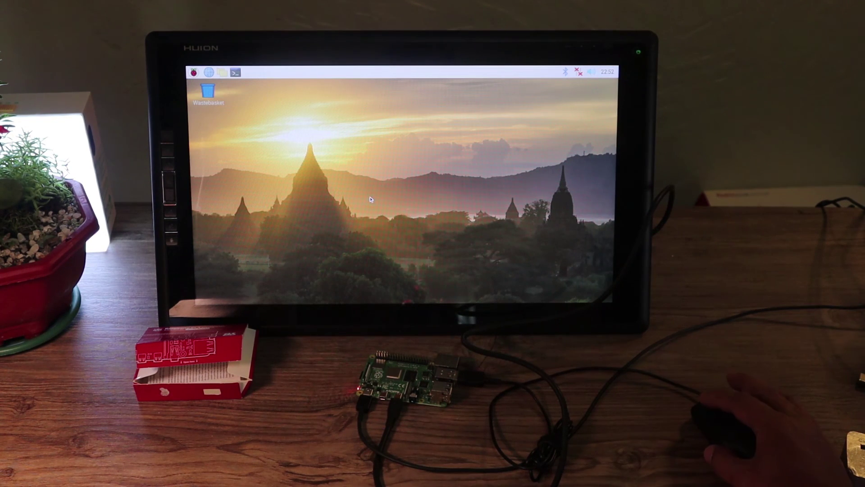